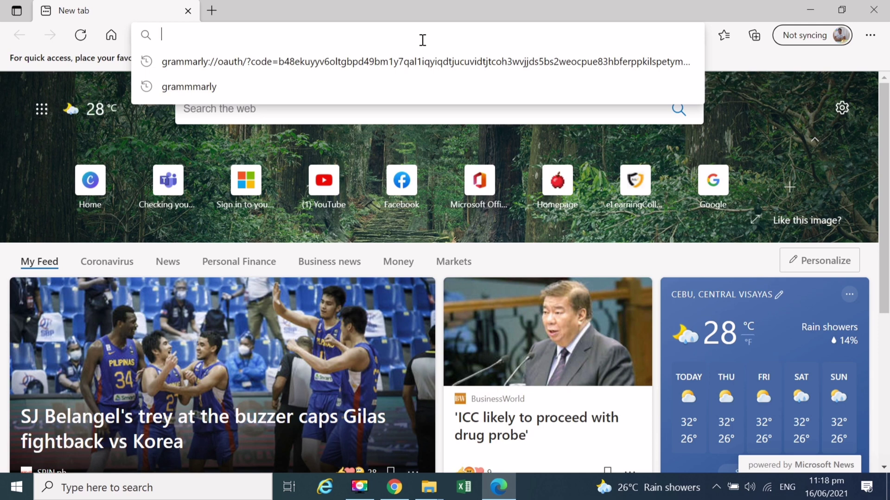
- Enter the address https:smadav.net/download/?mirror in Edge's address bar
text(https)
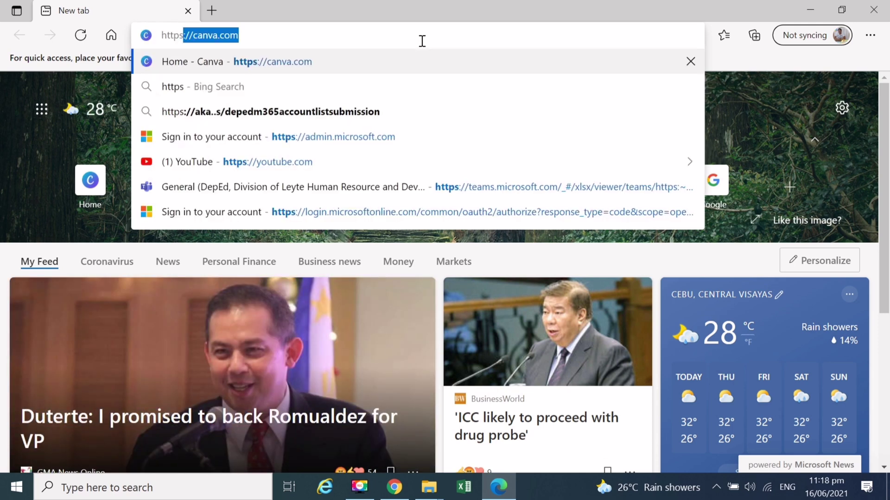
text(:smada)
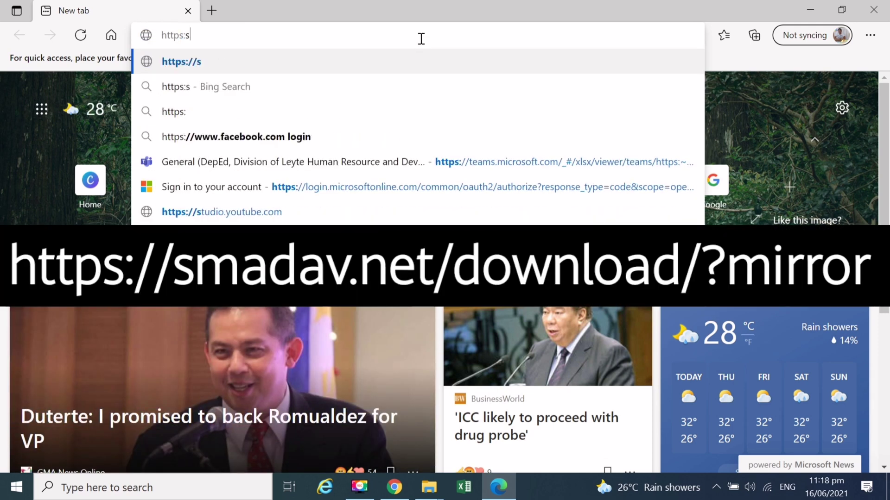
text(v.net)
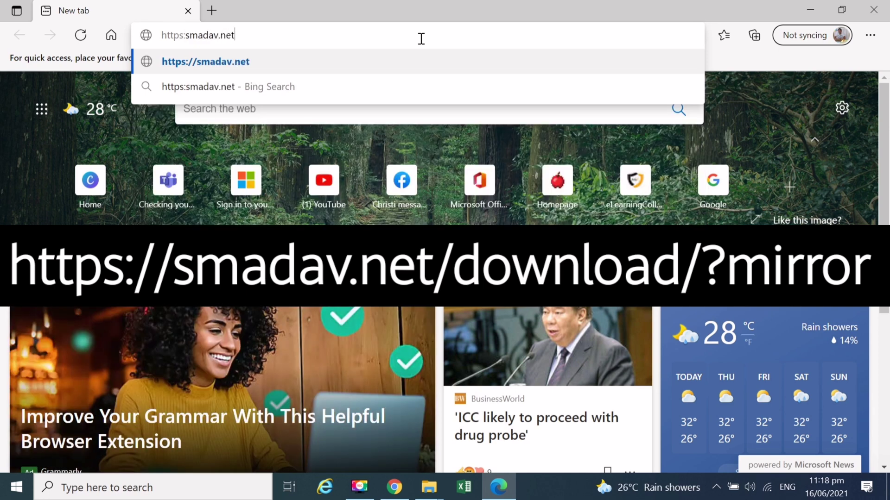
text(/download)
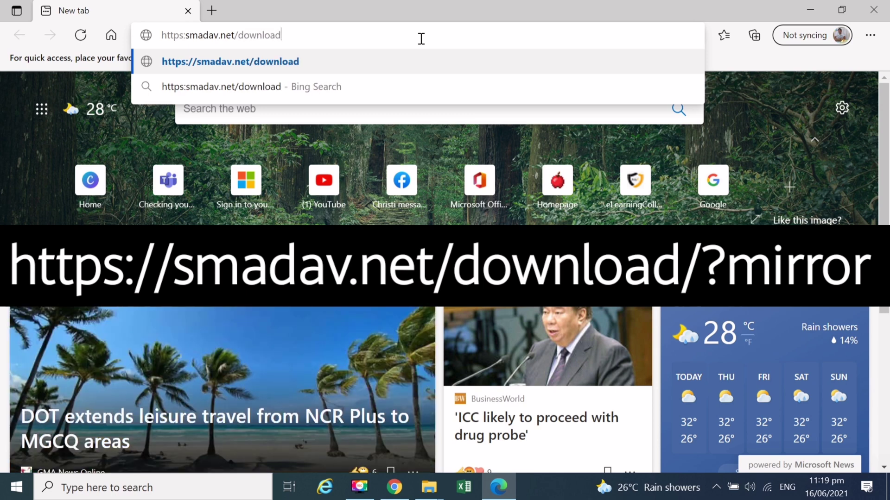
text(/?mirror)
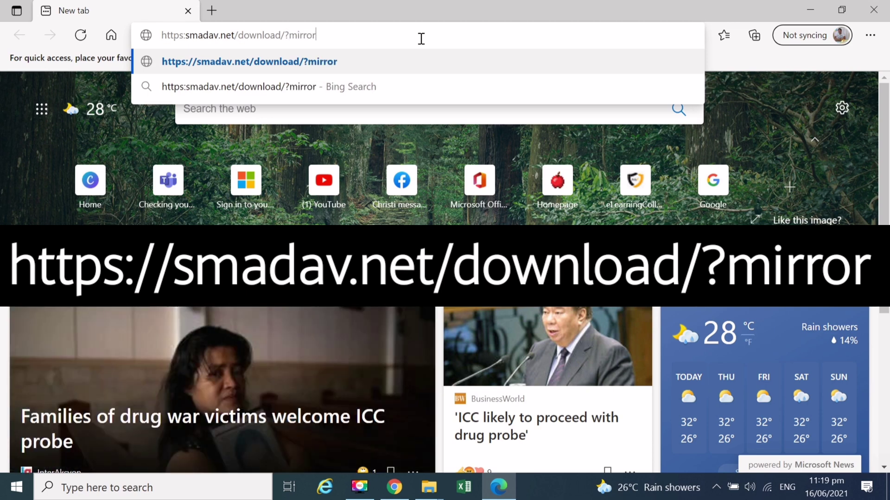
- Load the smadav.net mirror page so smadav2021rev1462.exe downloads
key(Return)
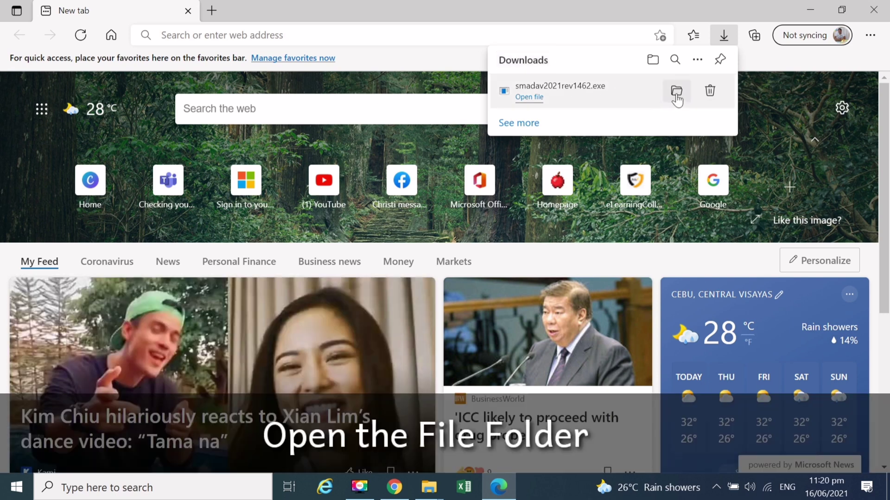
- Run the downloaded SMADAV installer as administrator from Downloads, then minimize Explorer and Edge
click(677, 91)
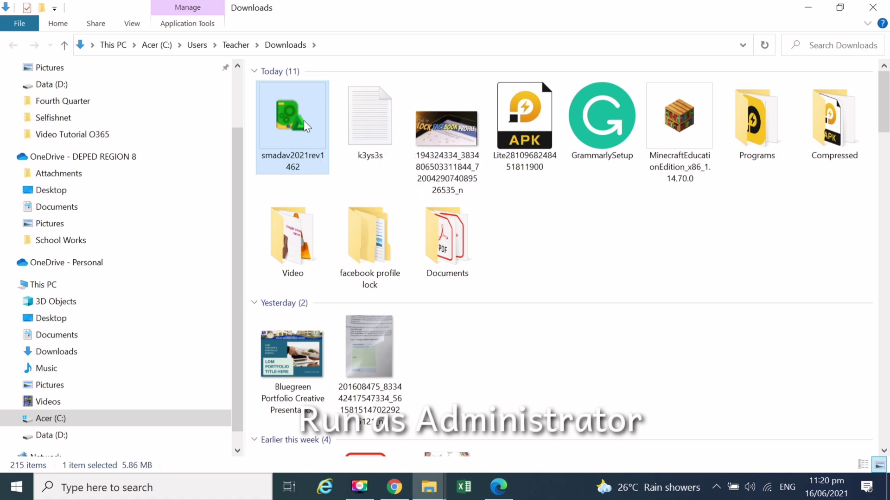
right_click(304, 121)
click(329, 119)
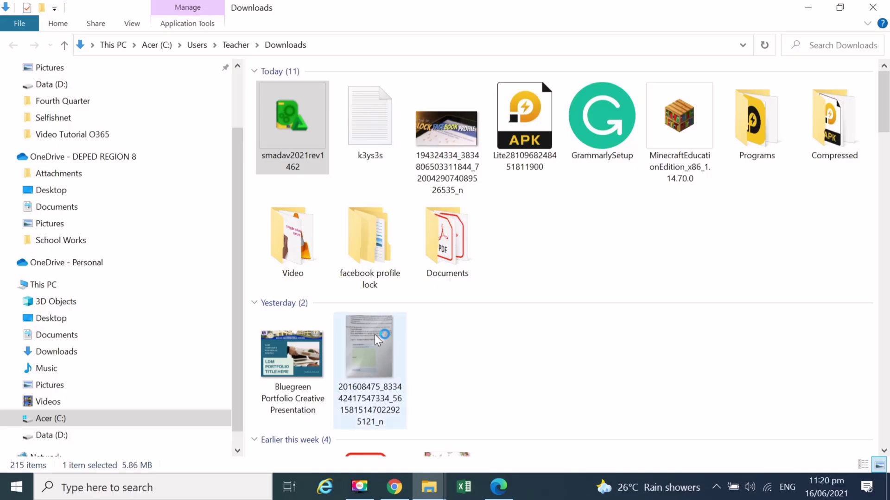
click(810, 5)
click(811, 6)
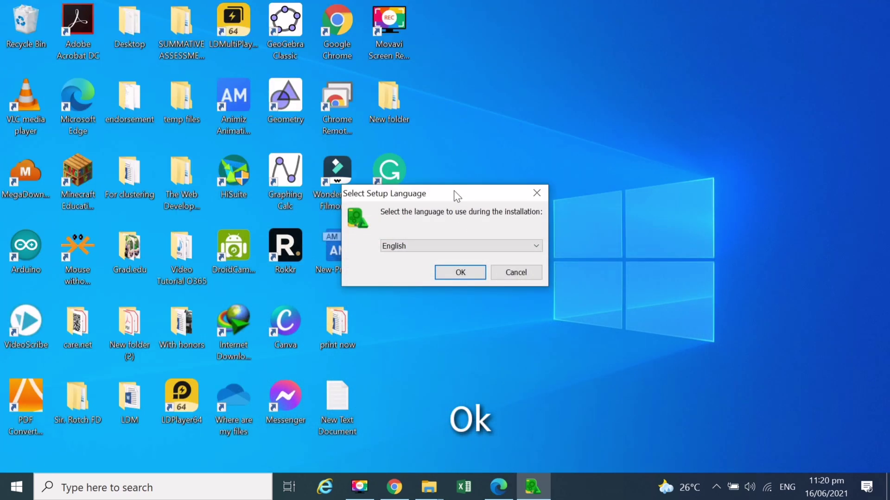
- Install SMADAV 14.6.2 in English, accepting the license and keeping the default additional tasks
drag(454, 192, 607, 126)
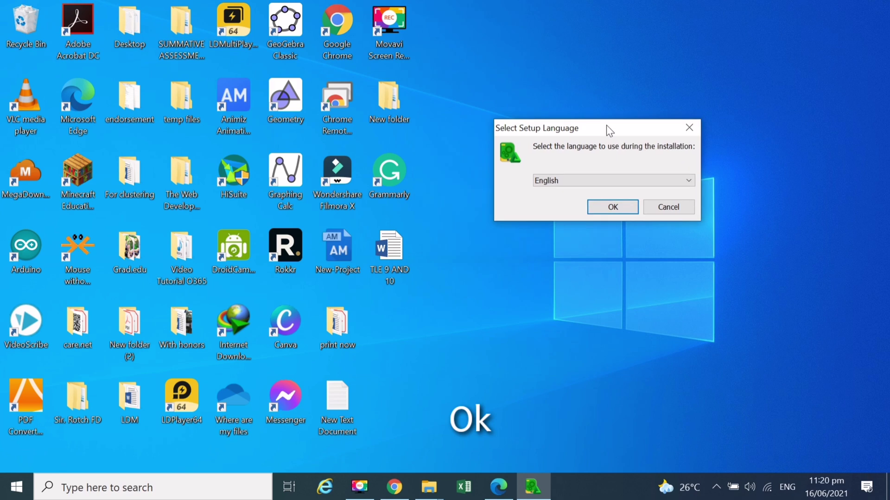
click(599, 208)
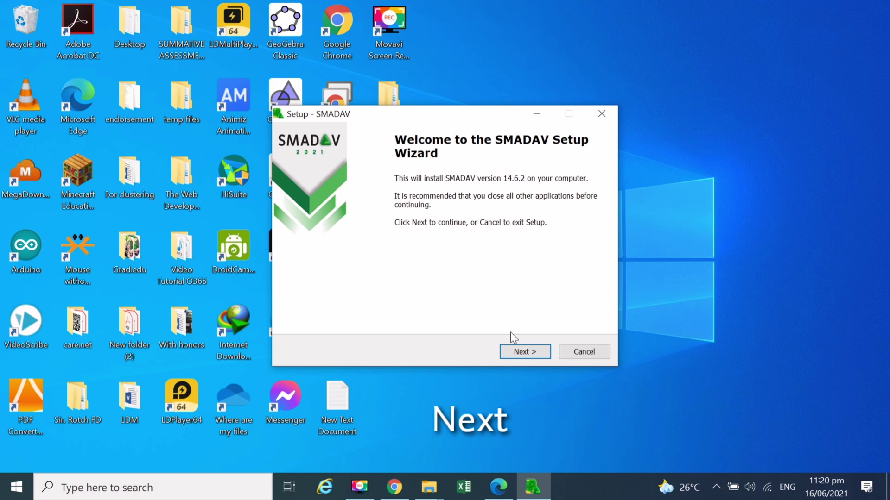
click(514, 355)
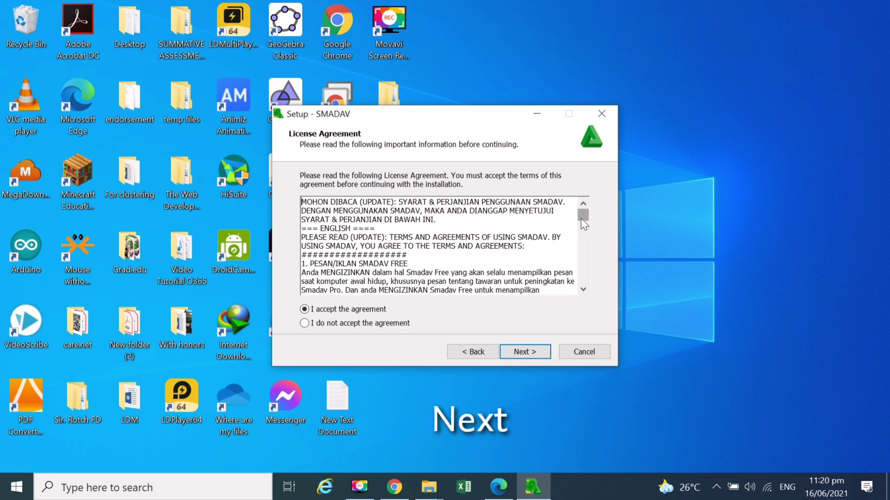
drag(580, 218, 563, 185)
click(511, 352)
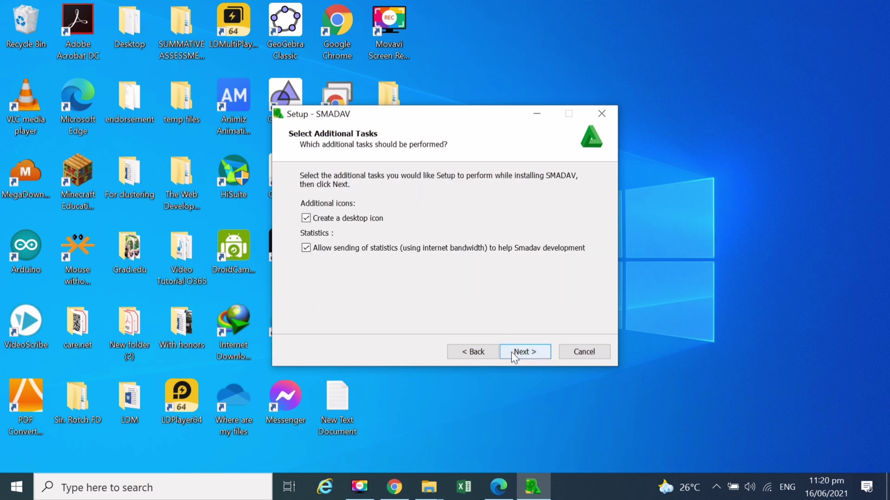
click(510, 352)
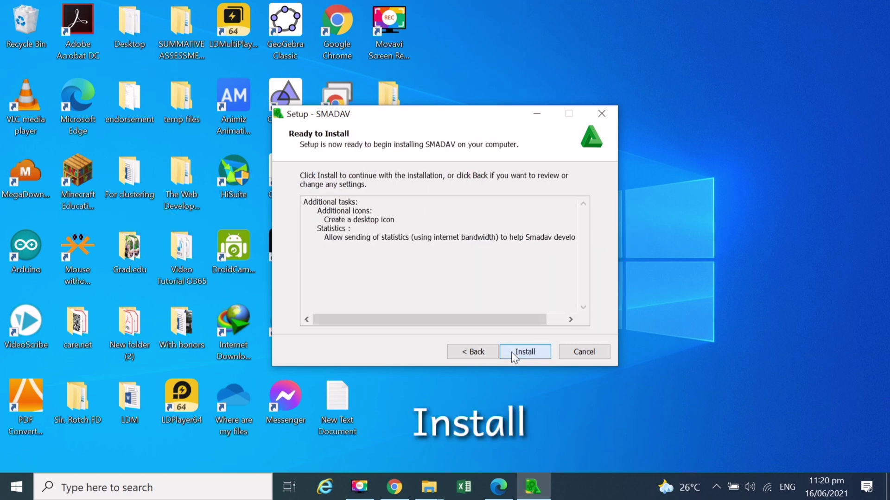
click(511, 352)
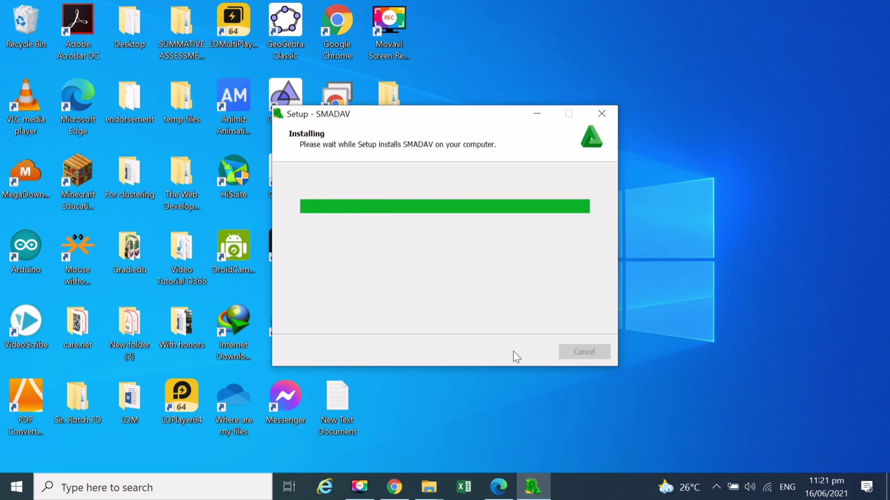
click(513, 351)
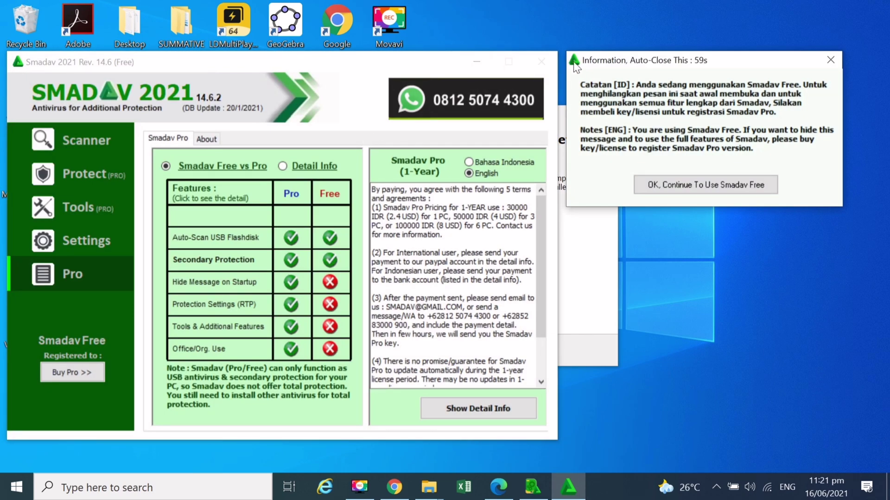
- Close the Information popup, center the Smadav window, and go to Settings
click(830, 60)
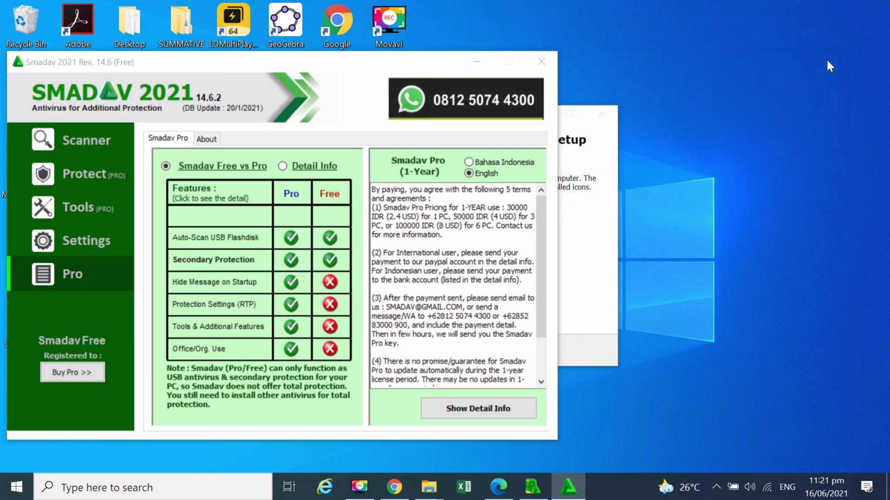
drag(454, 53, 642, 15)
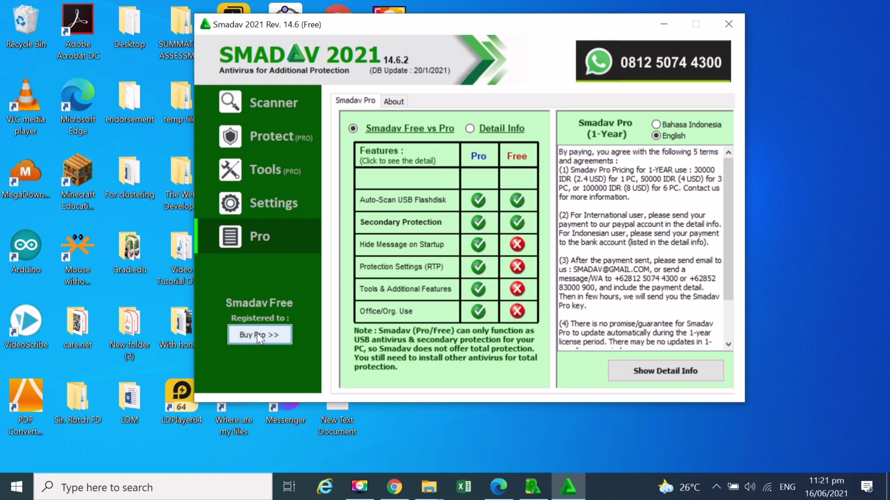
click(268, 211)
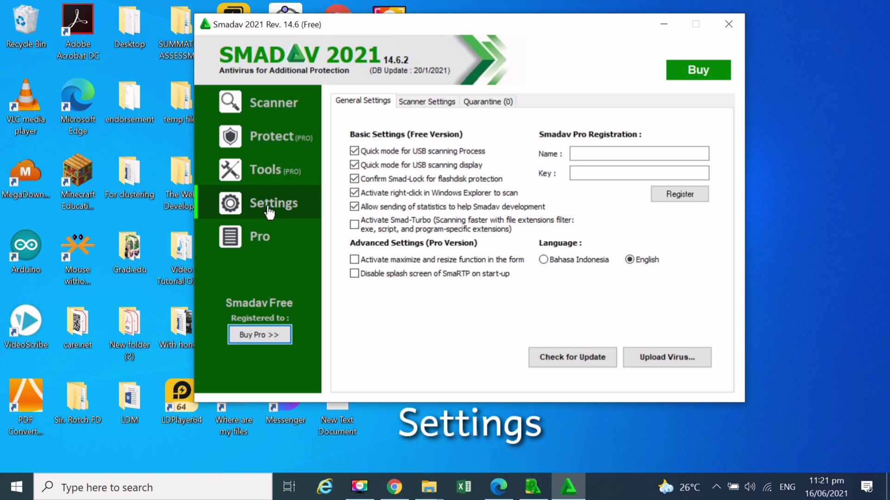
- Register Smadav Pro under the name SMADAV with the licence key, then enable Smad-Turbo
click(594, 152)
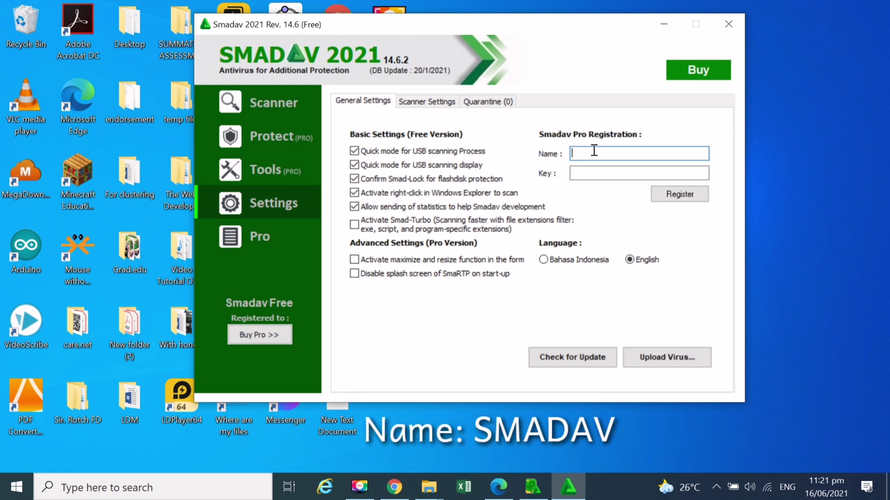
text(SMADAW)
key(BackSpace)
text(V)
click(599, 173)
click(598, 173)
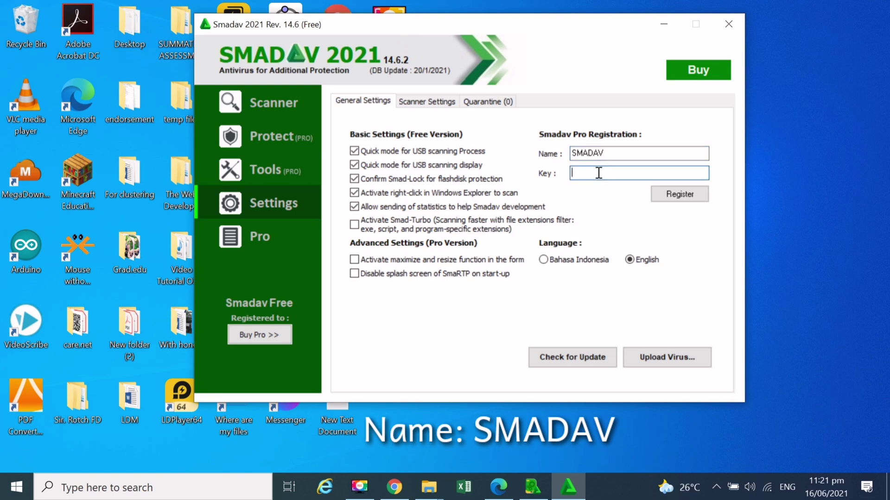
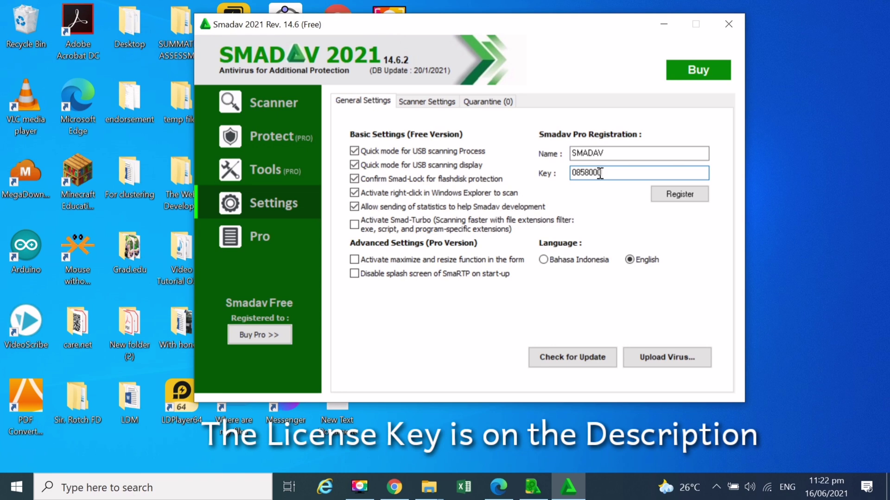
click(694, 196)
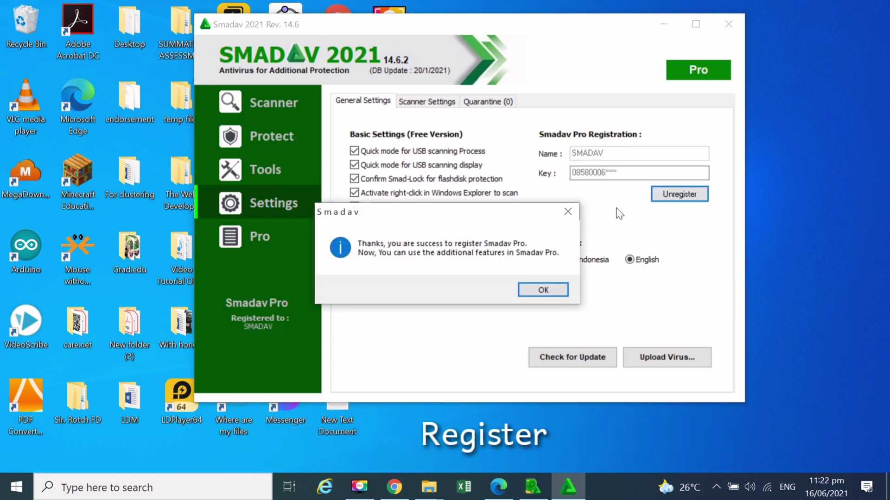
click(547, 289)
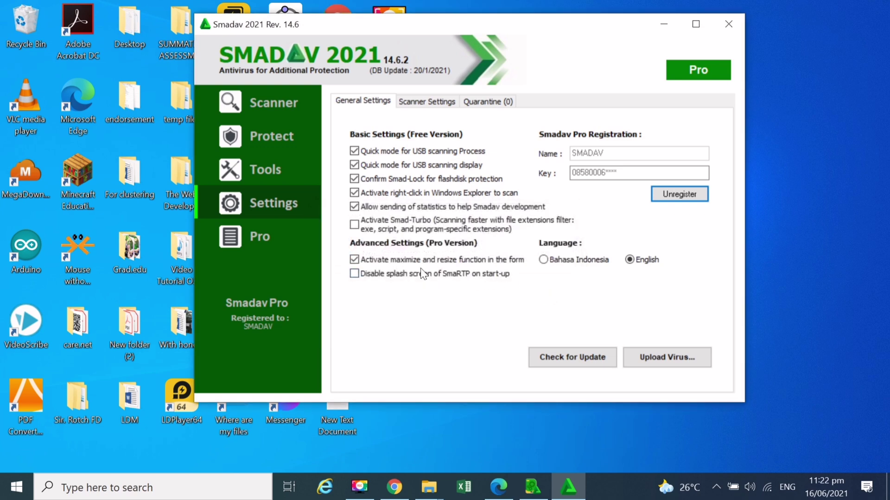
click(355, 226)
- View the One-Virus By-User suspected files in Tools, accept the upload prompt, then open Protect
click(258, 182)
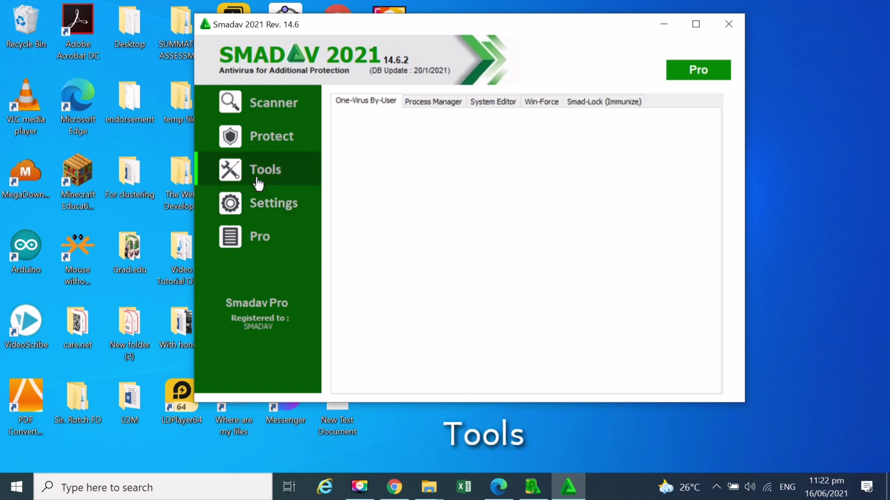
click(277, 147)
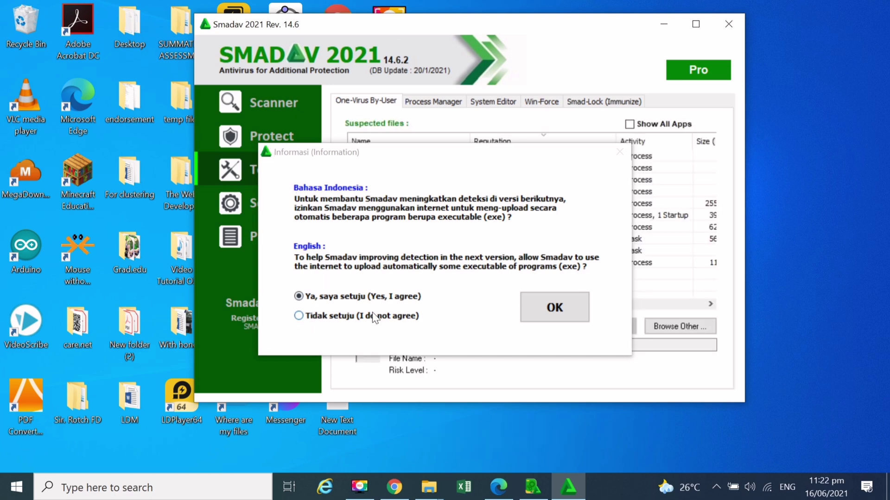
click(538, 310)
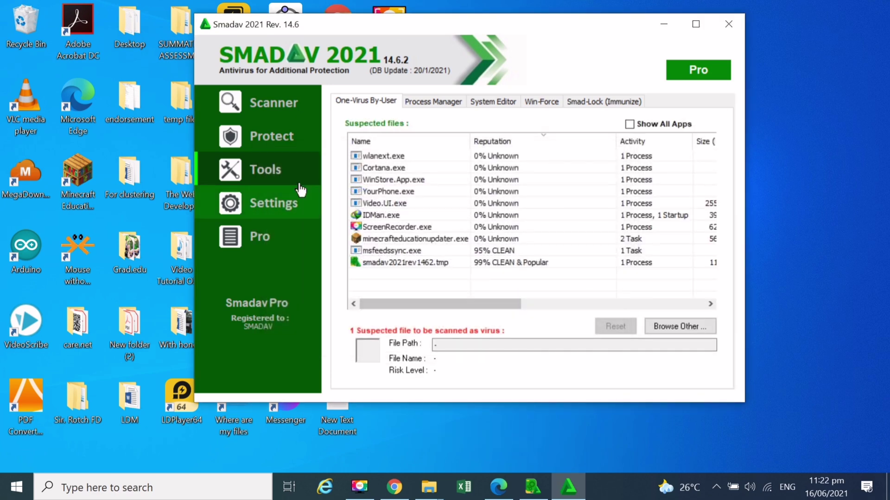
click(255, 147)
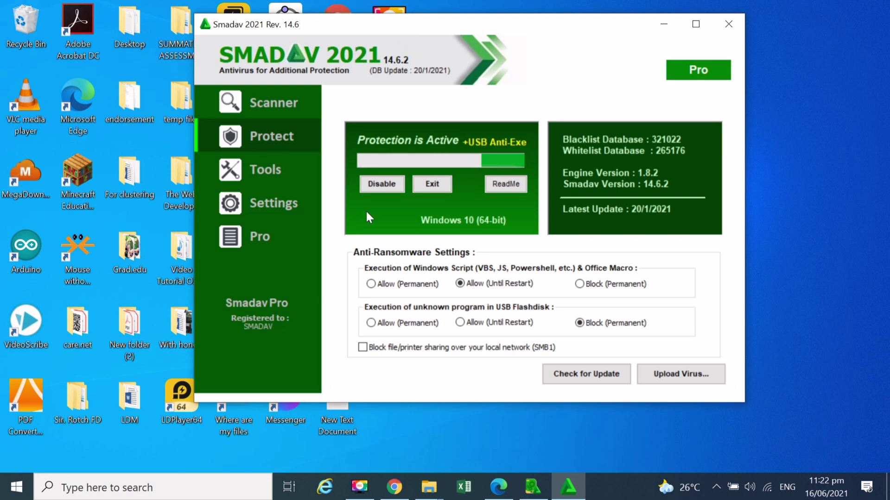
- Set Windows scripts/Office macros and USB flashdisk programs to Allow (Permanent), confirming both warnings
click(371, 283)
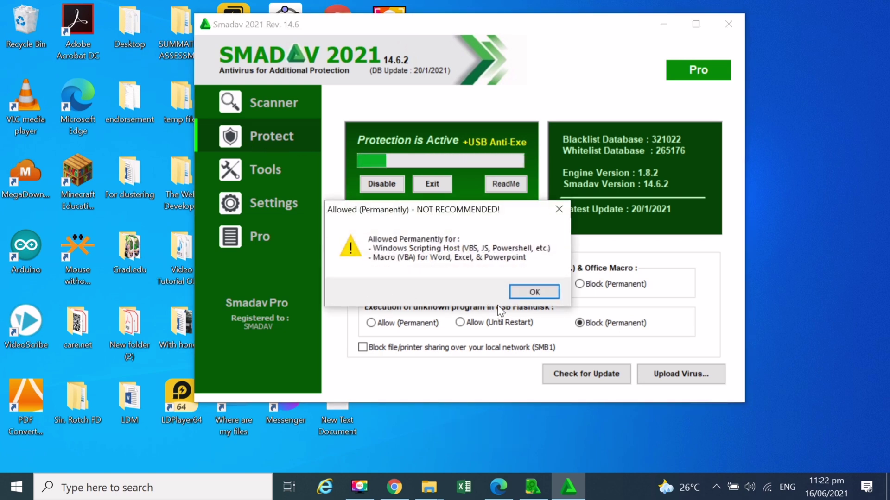
click(532, 287)
click(436, 323)
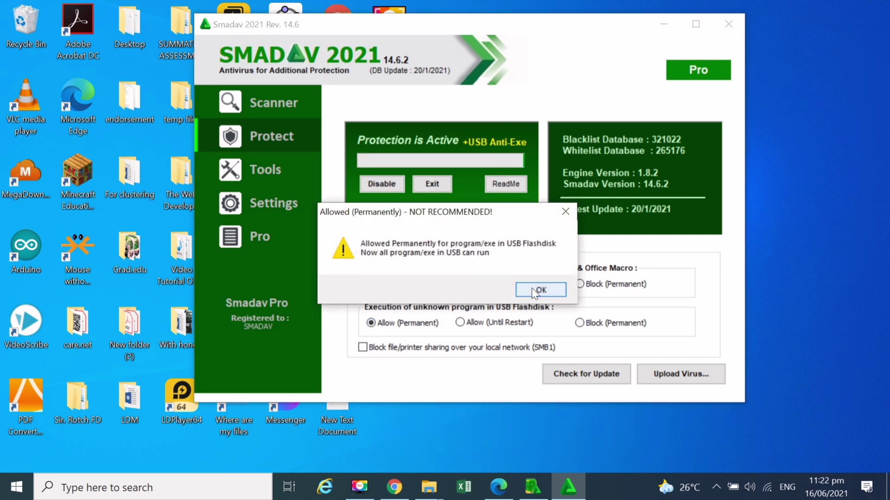
click(532, 288)
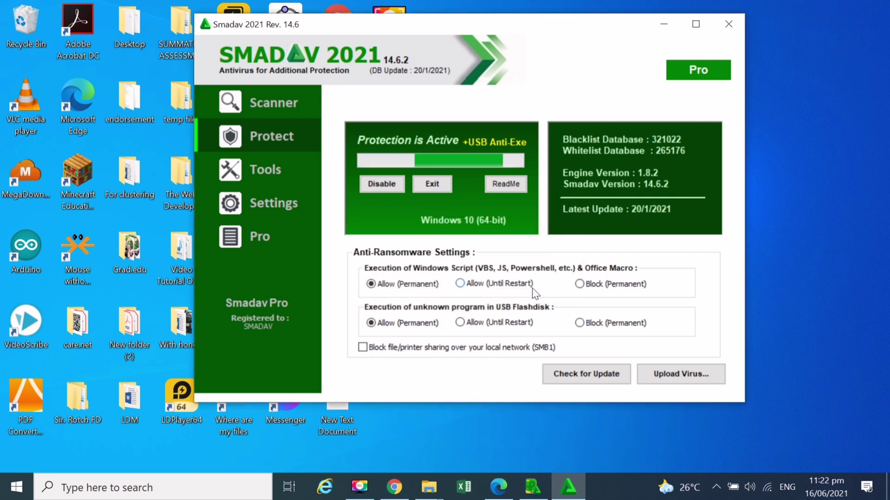
click(260, 106)
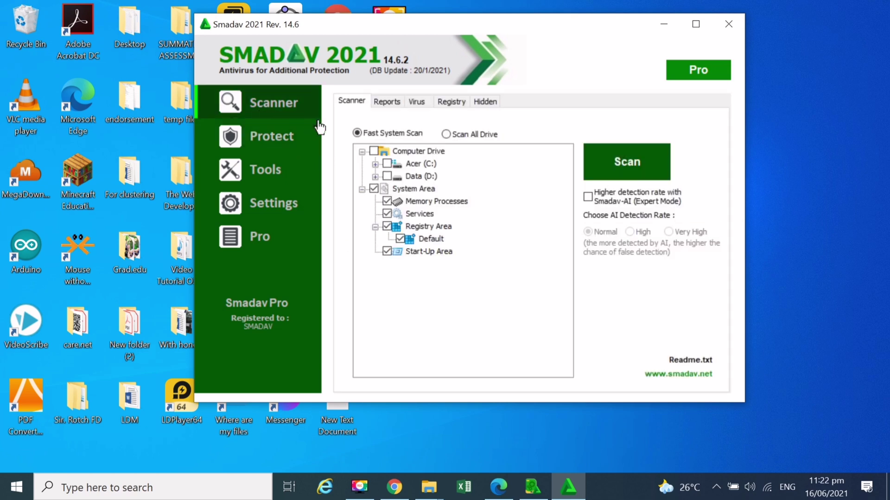